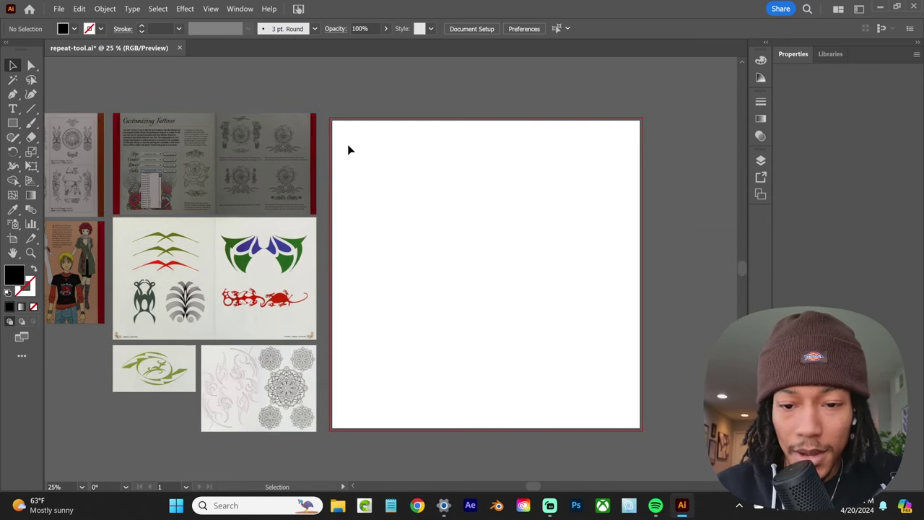
Step: Set up the Pencil tool with a black stroke, no fill and the variable width profile that tapers at both ends
key("n")
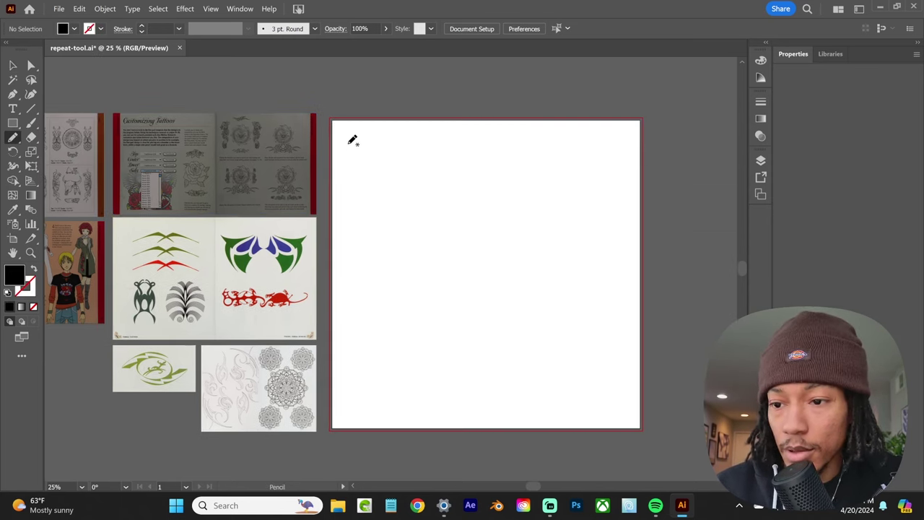
key("shift+x")
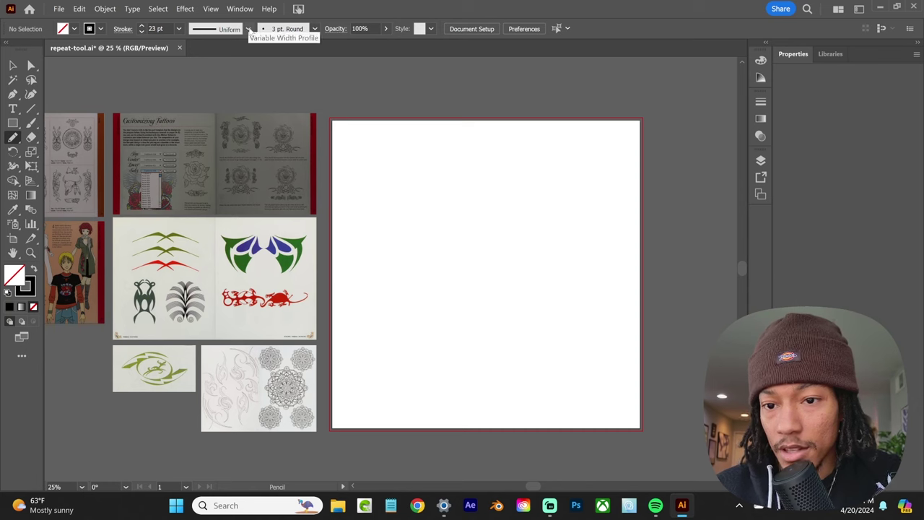
left_click(248, 29)
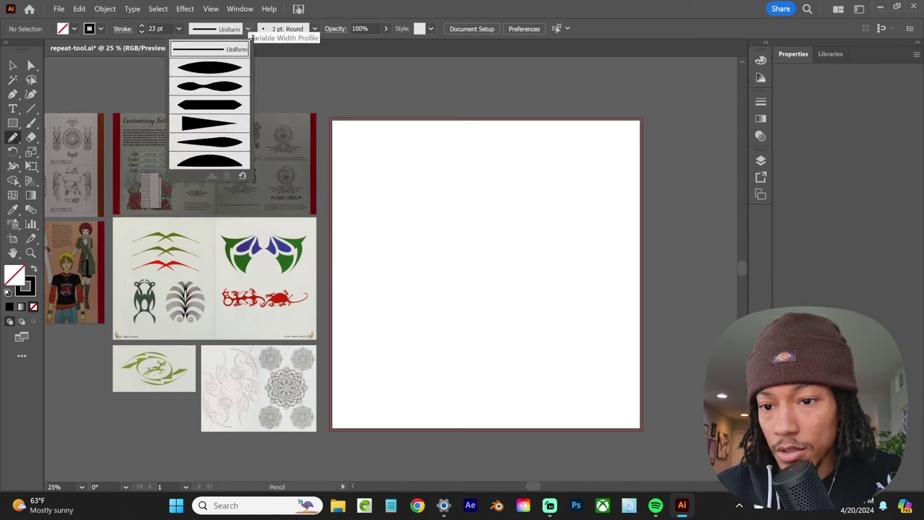
left_click(228, 68)
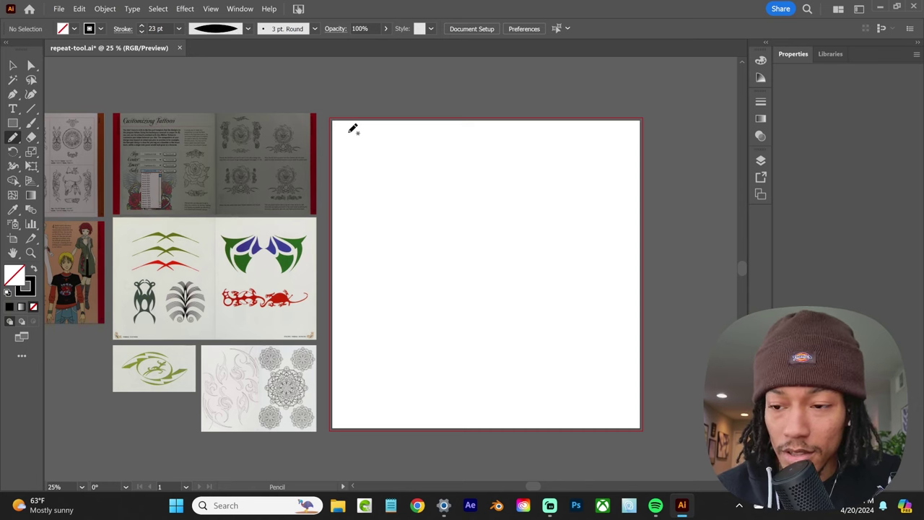
Step: Set the Pencil tool's fidelity all the way to Smooth
double_click(13, 137)
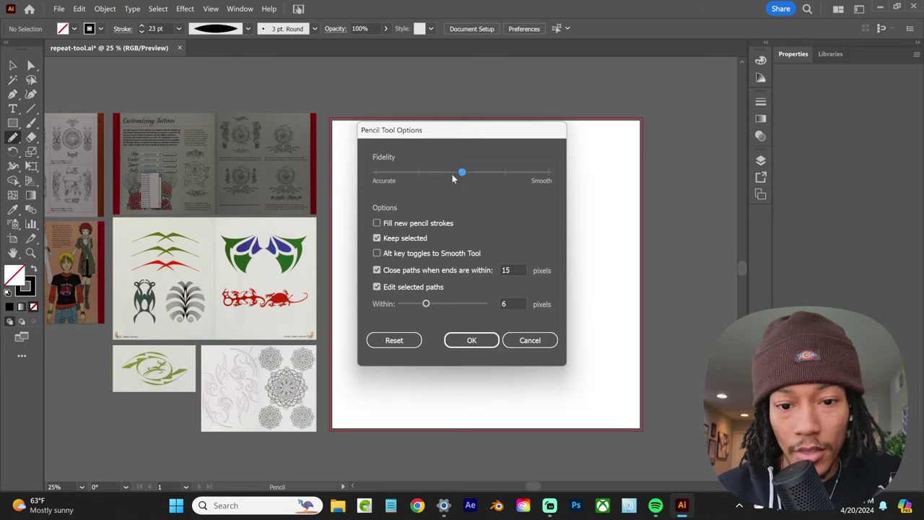
left_click_drag(462, 176, 564, 172)
key("Return")
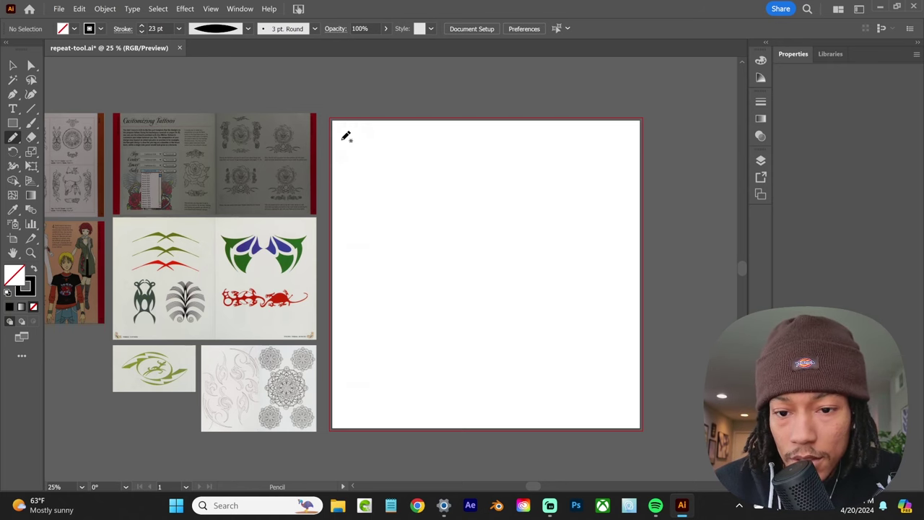
Step: Draw a short upward-opening curve near the artboard's upper-left corner and give it a 24 pt stroke with both ends tapered
left_click_drag(349, 143, 382, 148)
left_click_drag(394, 142, 400, 136)
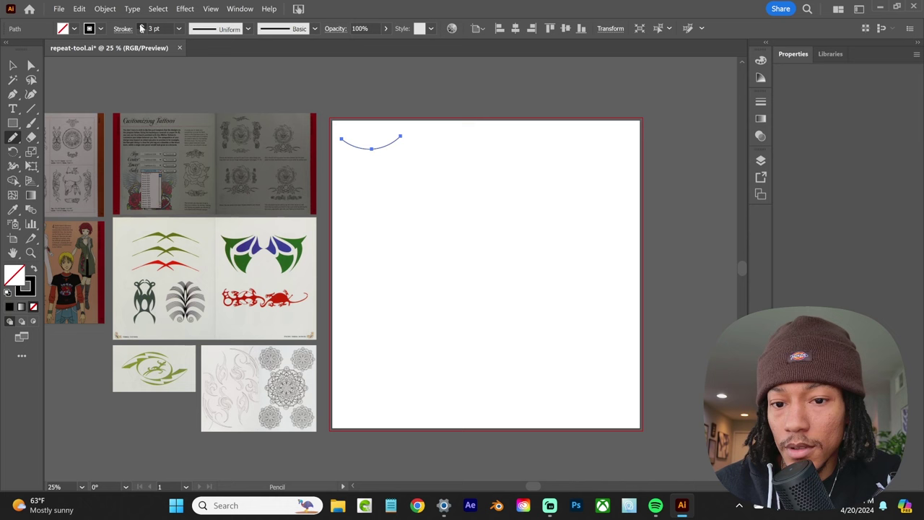
left_click(141, 26)
left_click(141, 26)
left_click(142, 26)
left_click(141, 25)
left_click(142, 26)
left_click(141, 26)
left_click(141, 26)
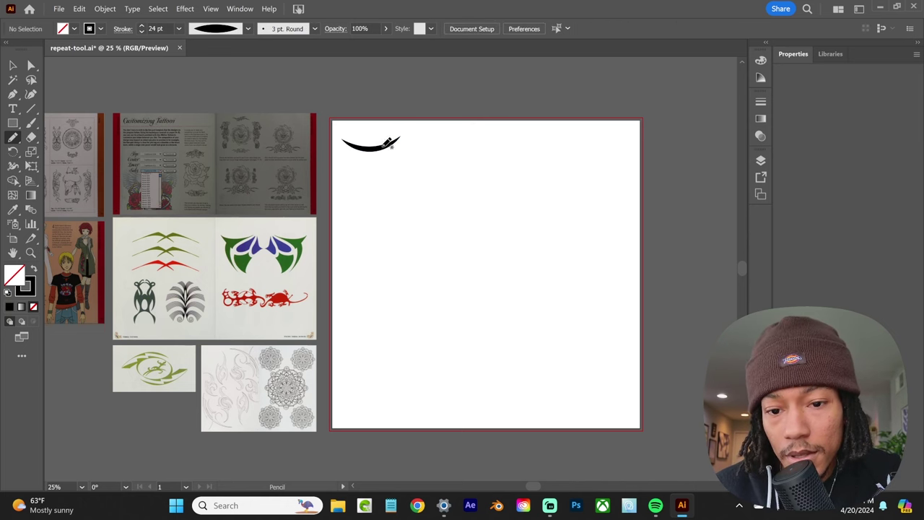
Step: Draw a longer tapered curve from the first curve's left tip and add curves branching off it to form a tribal motif
key("z")
left_click_drag(390, 141, 476, 115)
left_click_drag(546, 145, 439, 153)
key("n")
mouse_move(224, 157)
left_mouse_down()
mouse_move(315, 176)
mouse_move(413, 156)
left_mouse_up()
key("a")
key("n")
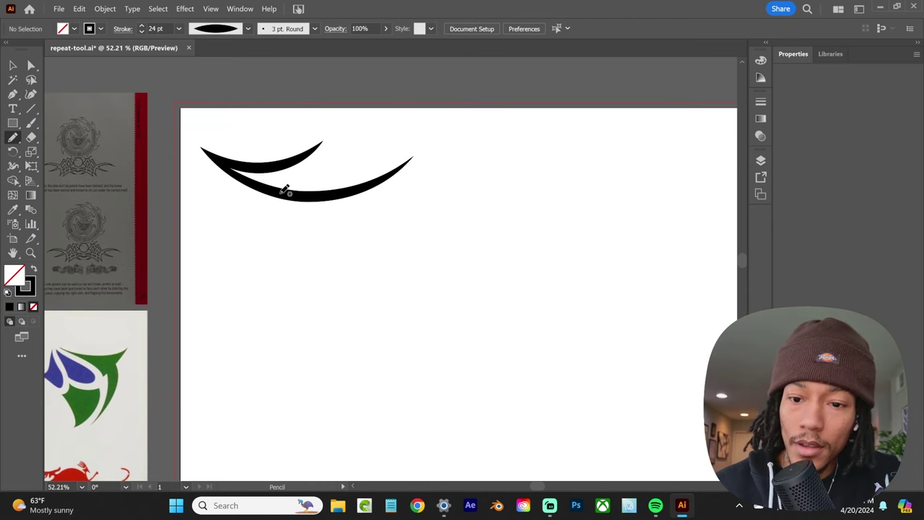
mouse_move(286, 190)
left_mouse_down()
mouse_move(324, 189)
mouse_move(365, 152)
mouse_move(356, 167)
left_mouse_up()
key("a")
key("ctrl+z")
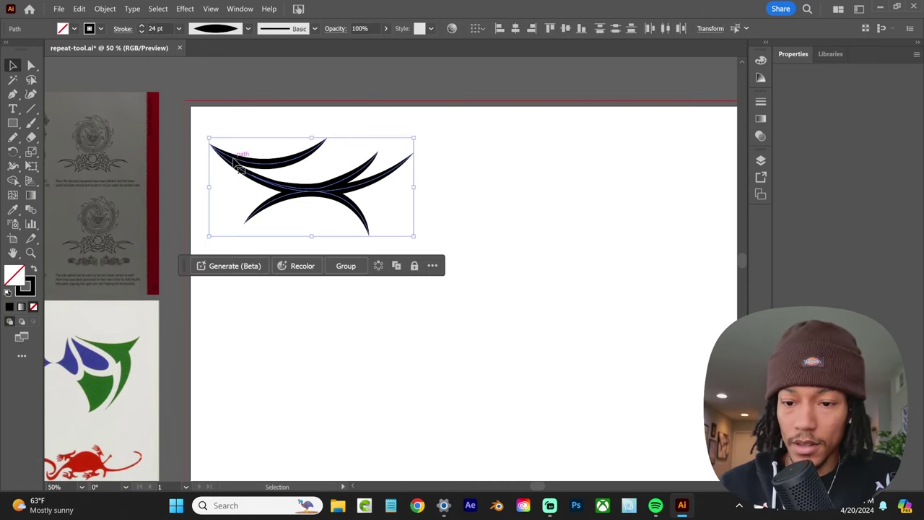
Step: Duplicate the whole motif to its right and reflect the copy left to right
left_click_drag(234, 161, 424, 166)
right_click(424, 168)
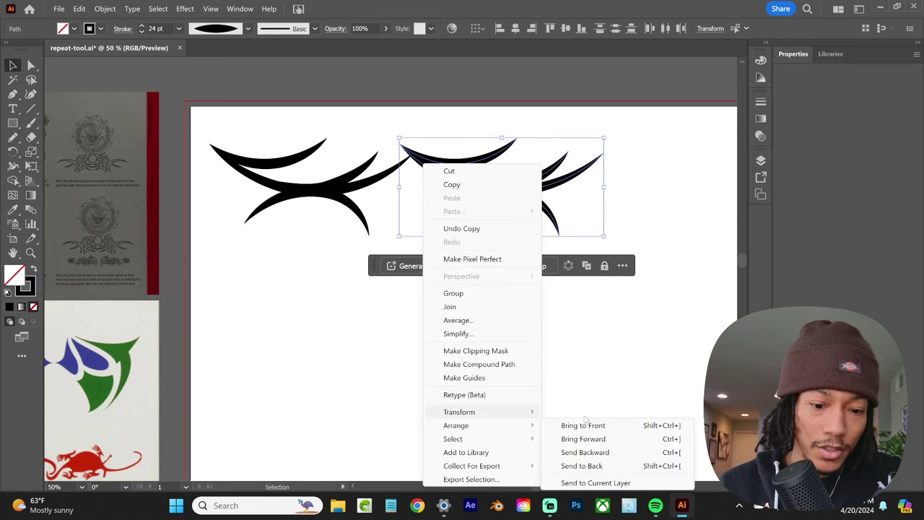
mouse_move(507, 415)
left_click(580, 354)
key("Return")
Step: Overlap the mirrored halves so their inner curves cross and form one symmetrical design
left_click_drag(499, 181, 226, 222)
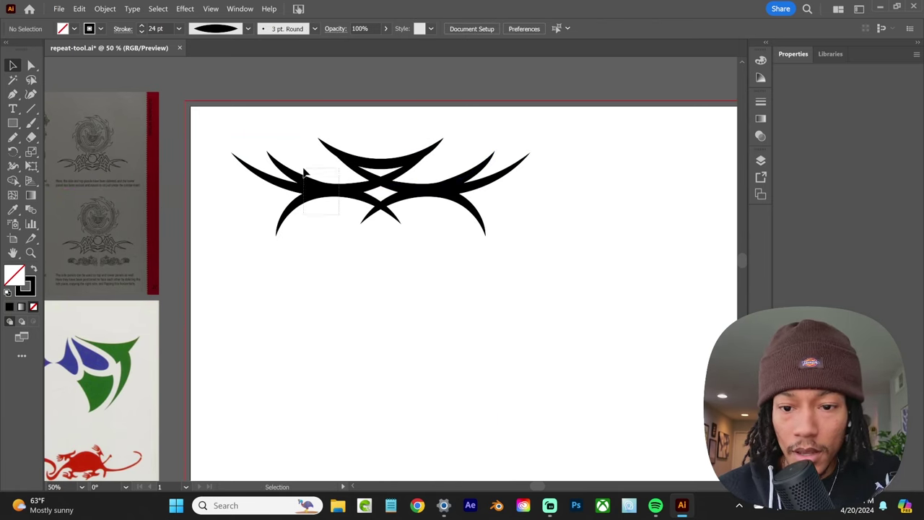
left_click(336, 166)
mouse_move(376, 166)
left_mouse_down()
mouse_move(386, 161)
mouse_move(346, 172)
mouse_move(380, 167)
left_mouse_up()
left_click(525, 297)
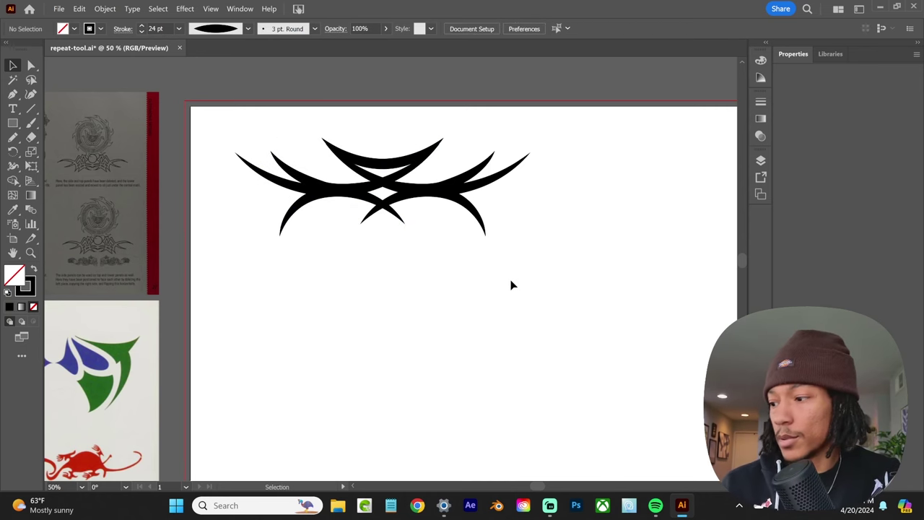
Step: Expand the appearance of all the motif's strokes into filled shapes
left_click_drag(521, 255, 452, 317)
scroll(452, 317, "up", 1)
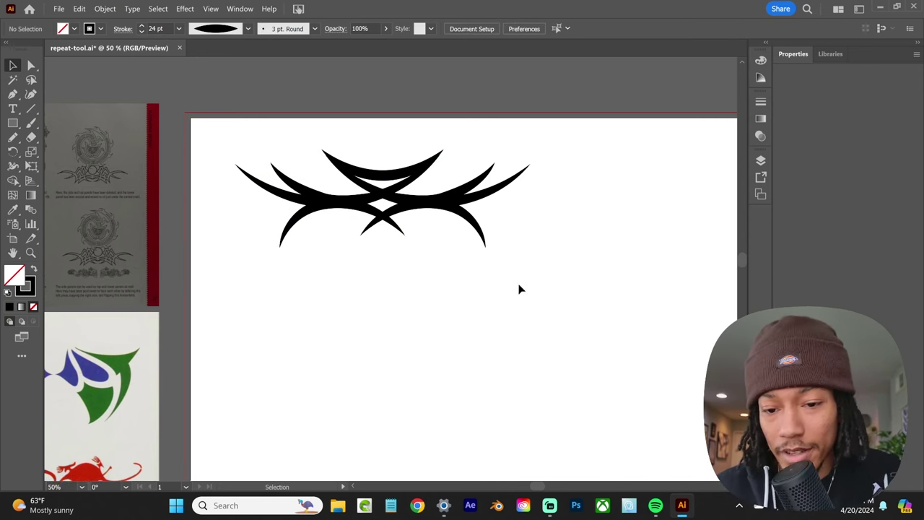
left_click_drag(519, 289, 296, 149)
left_click(104, 8)
left_click(180, 186)
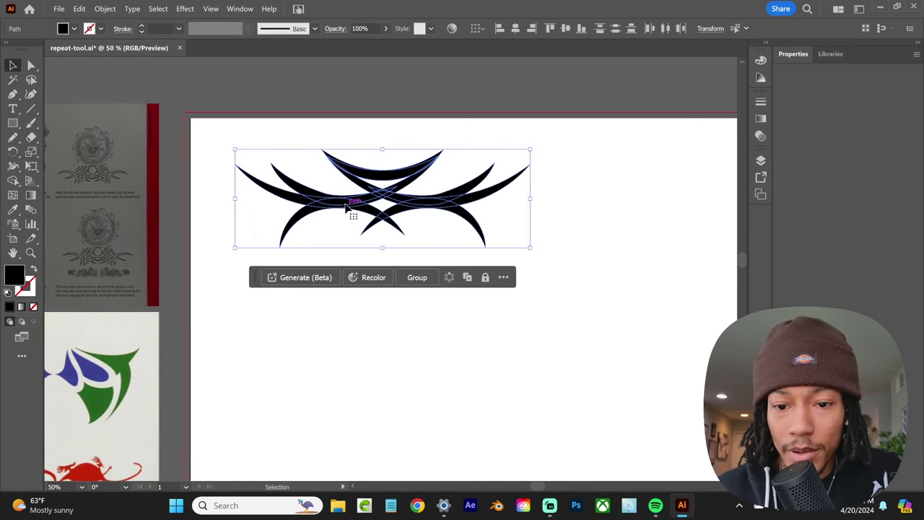
Step: Unite the expanded shapes with Pathfinder and slightly round all corners of the resulting motif
left_click(241, 9)
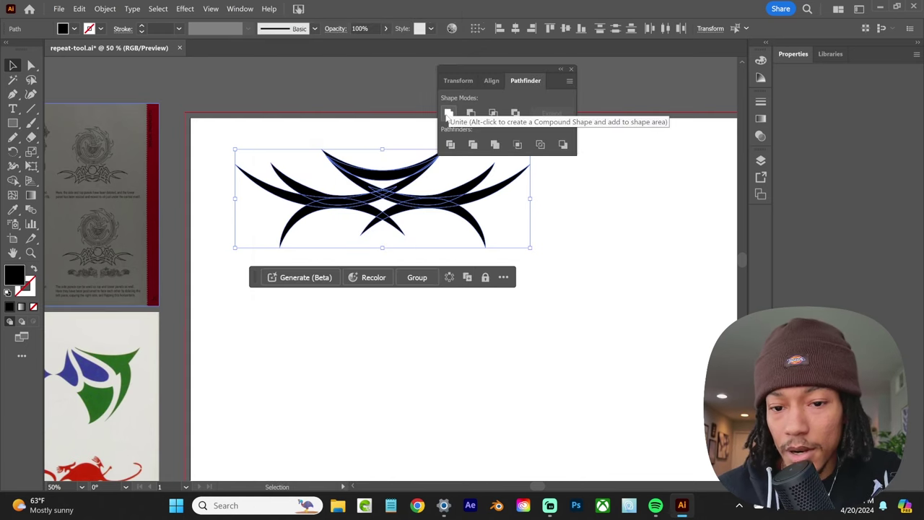
left_click(447, 114)
key("a")
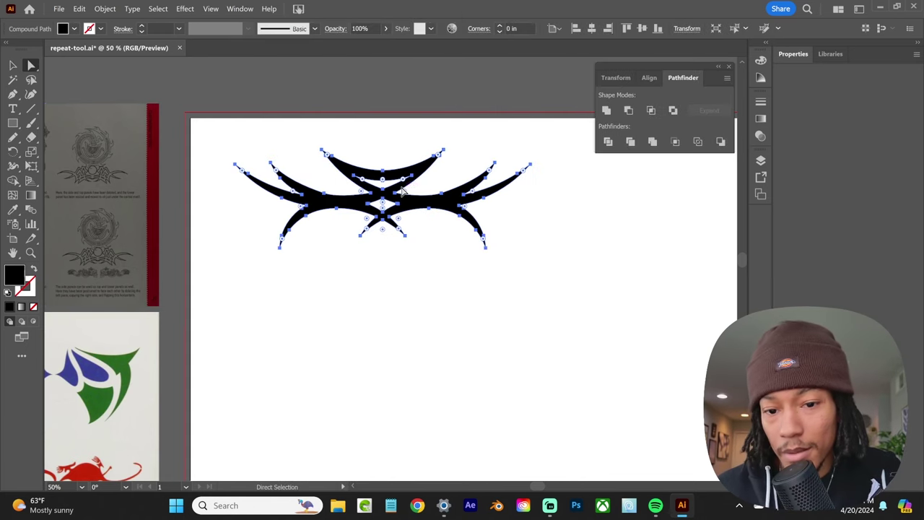
key("v")
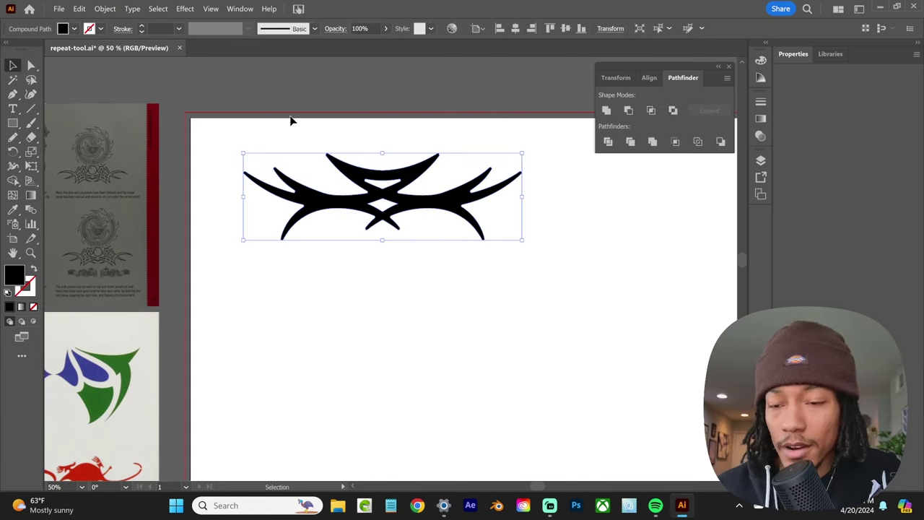
Step: Turn the motif into a radial repeat with 4 instances, positioned fully inside the artboard
left_click(105, 8)
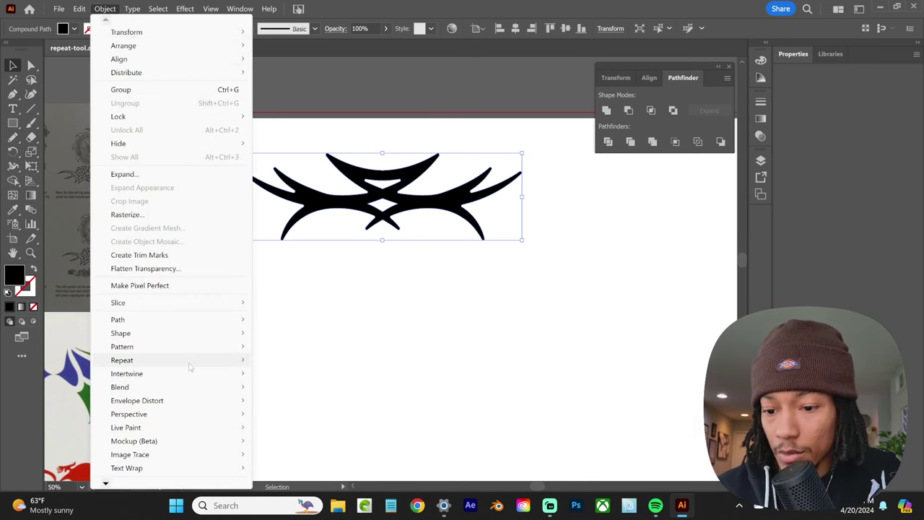
mouse_move(189, 359)
left_click(275, 363)
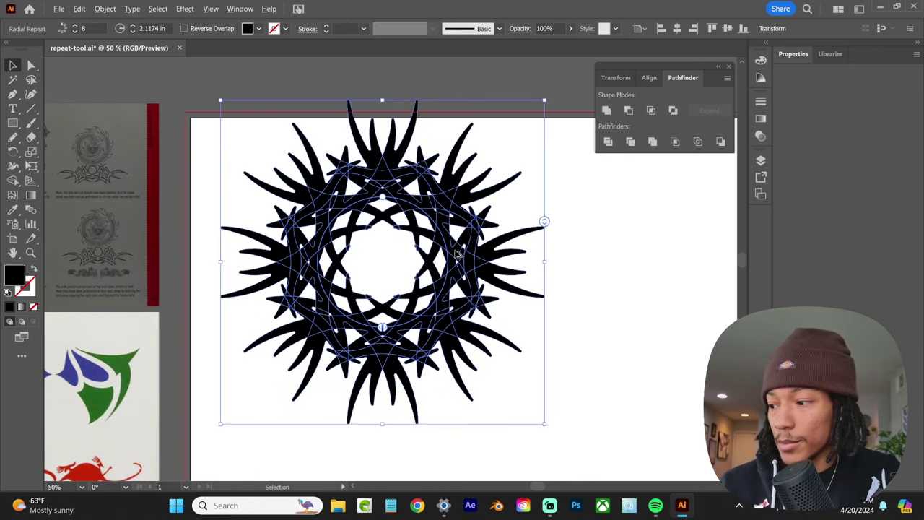
scroll(459, 253, "up", 1)
scroll(459, 252, "down", 1)
scroll(459, 253, "down", 1)
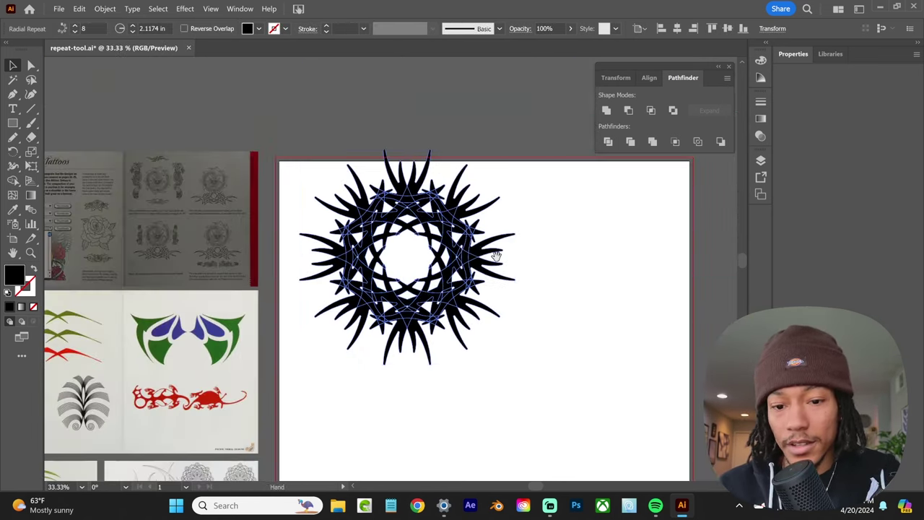
left_click_drag(493, 265, 446, 220)
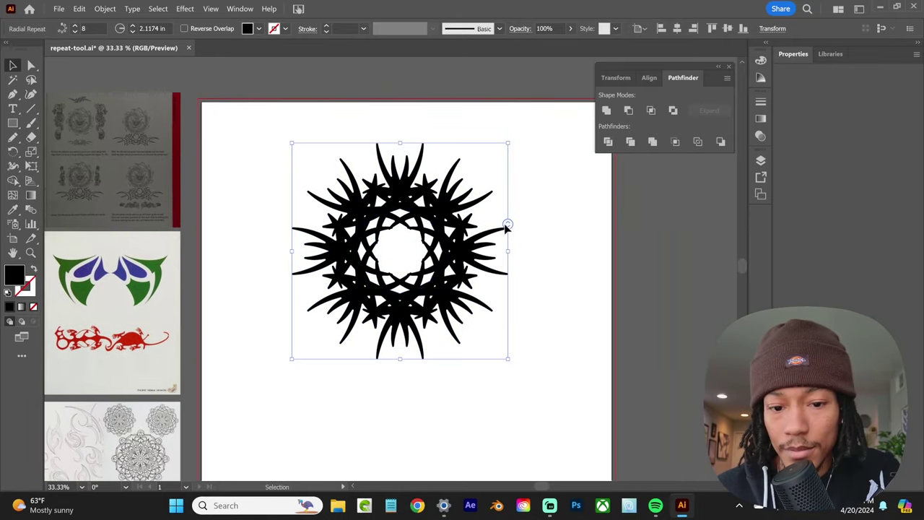
mouse_move(505, 223)
left_mouse_down()
mouse_move(505, 252)
mouse_move(505, 224)
left_mouse_up()
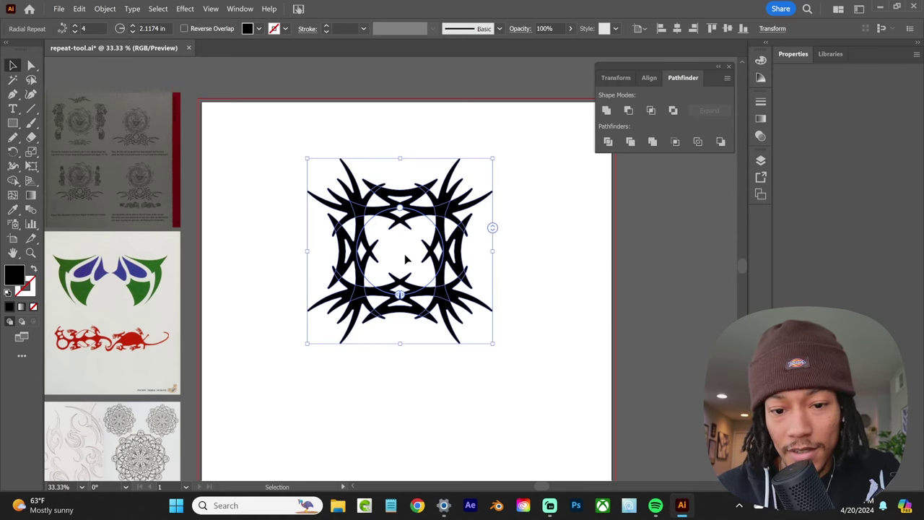
Step: Inside the radial repeat, resize and reposition the source motif so the four sides form an open square frame
double_click(447, 235)
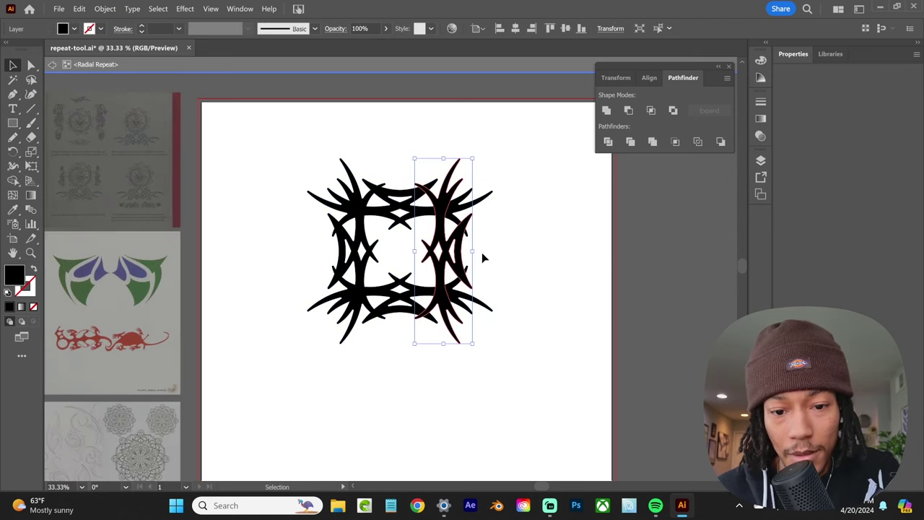
left_click_drag(471, 251, 463, 245)
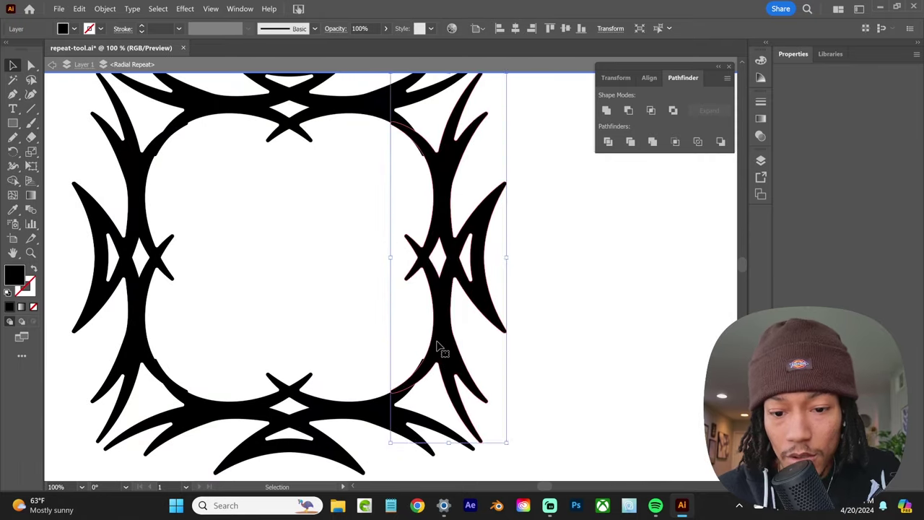
key("space")
left_click_drag(442, 331, 470, 286)
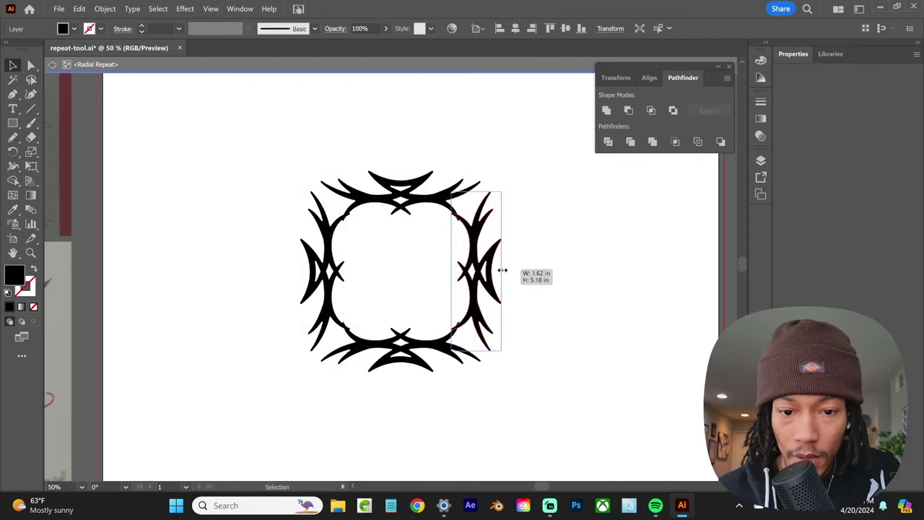
left_click_drag(502, 270, 511, 271)
left_click(542, 247)
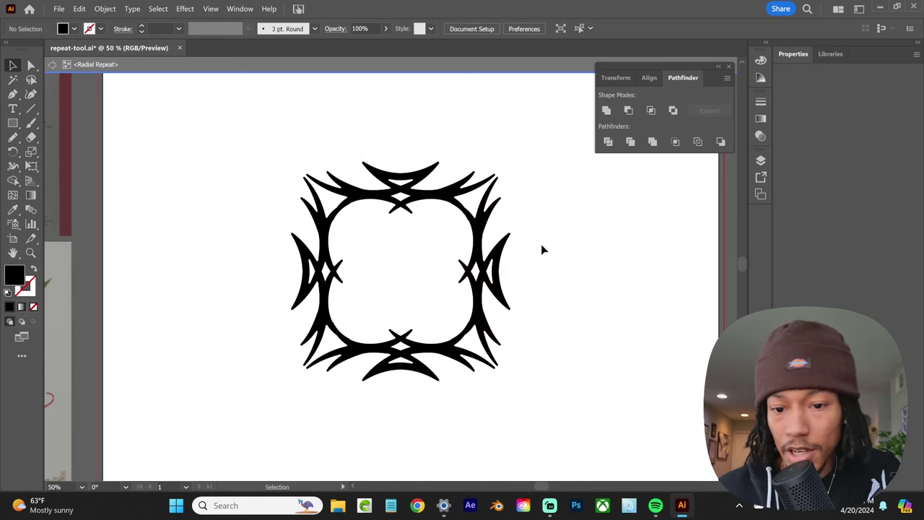
scroll(468, 230, "down", 1)
key("Escape")
Step: Move the repeated frame to the artboard's upper-left corner and duplicate it directly to the right
key("ctrl+plus")
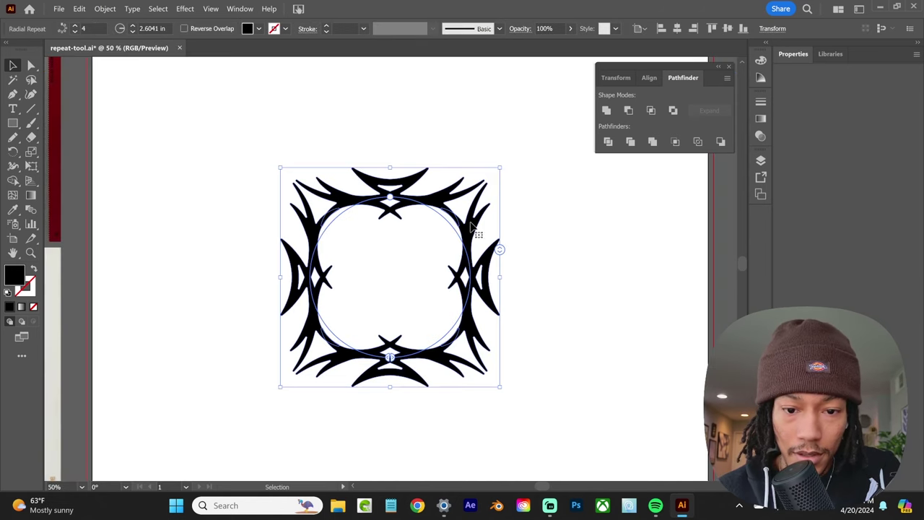
left_click(471, 259)
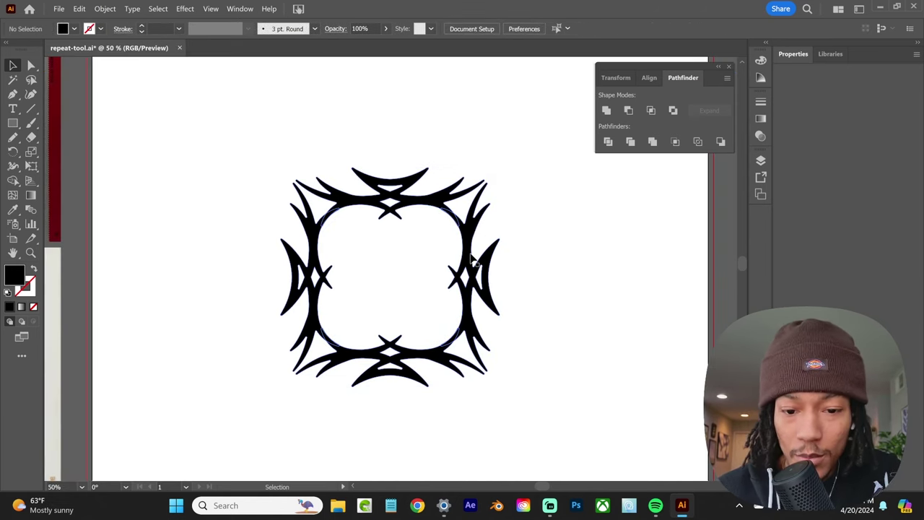
left_click_drag(471, 260, 320, 173)
scroll(339, 165, "up", 1)
scroll(341, 159, "down", 1)
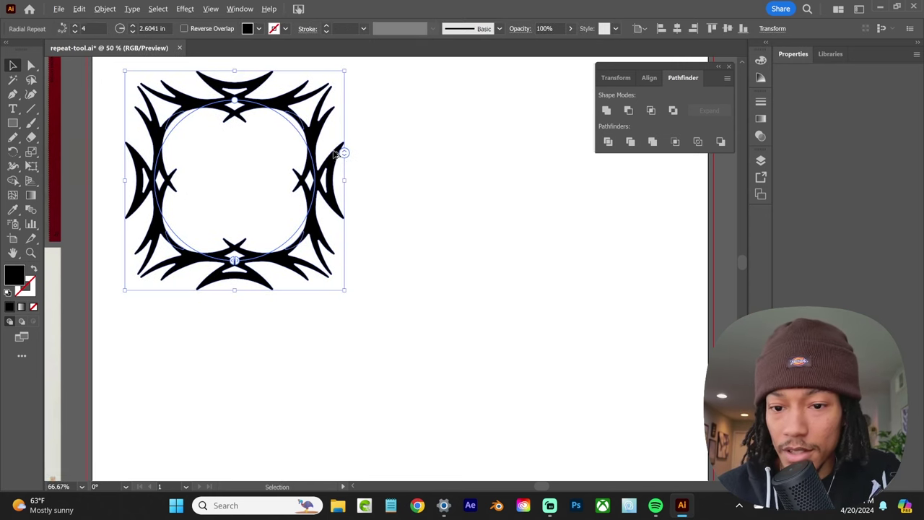
scroll(341, 155, "down", 1)
left_click_drag(316, 166, 309, 173)
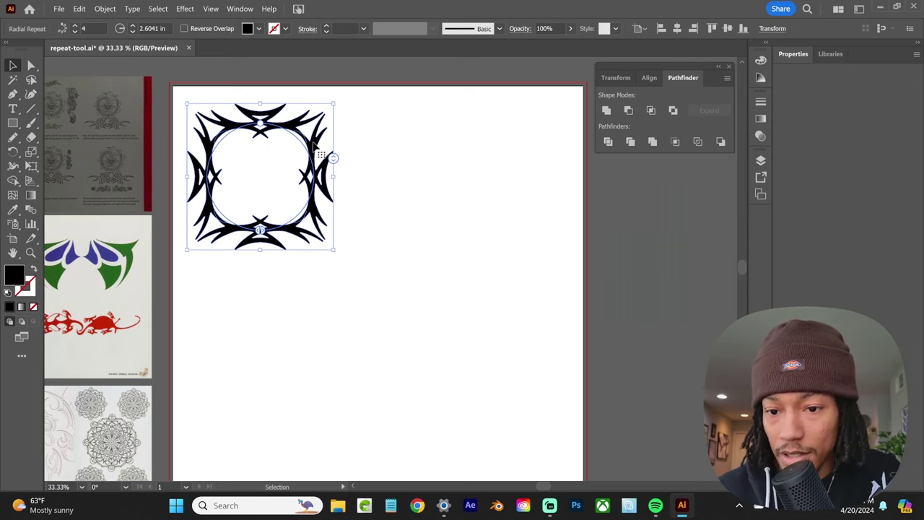
left_click_drag(313, 145, 484, 145)
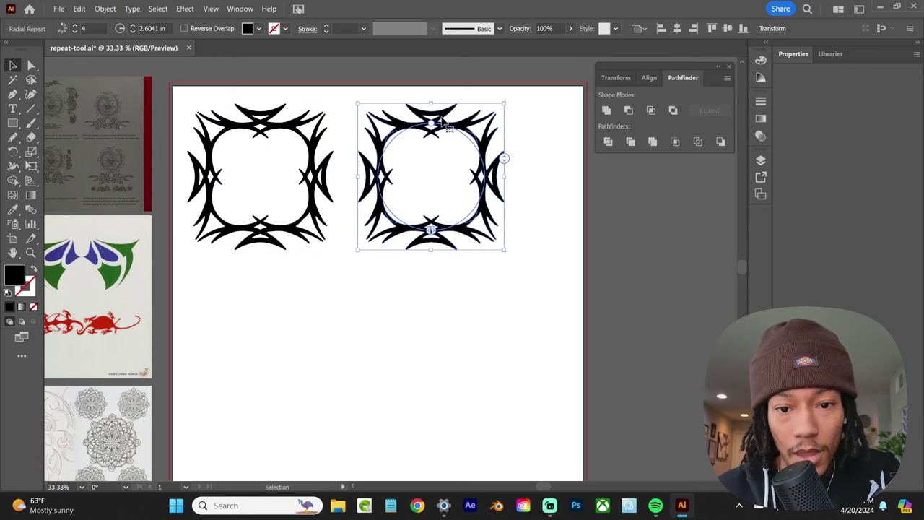
Step: Apply a Warp effect with the Inflate style and -79% bend to the source motif inside the duplicated frame's radial repeat
double_click(443, 122)
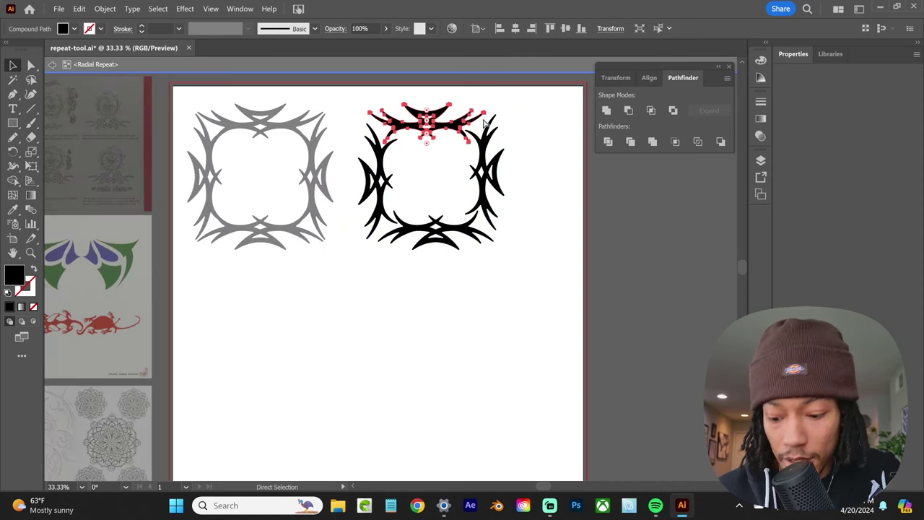
key("ctrl+z")
key("ctrl+z")
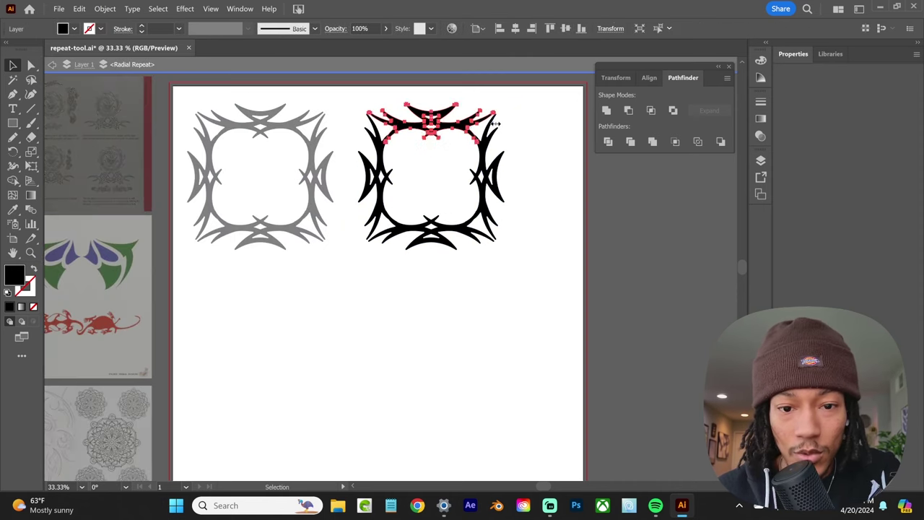
left_click(186, 9)
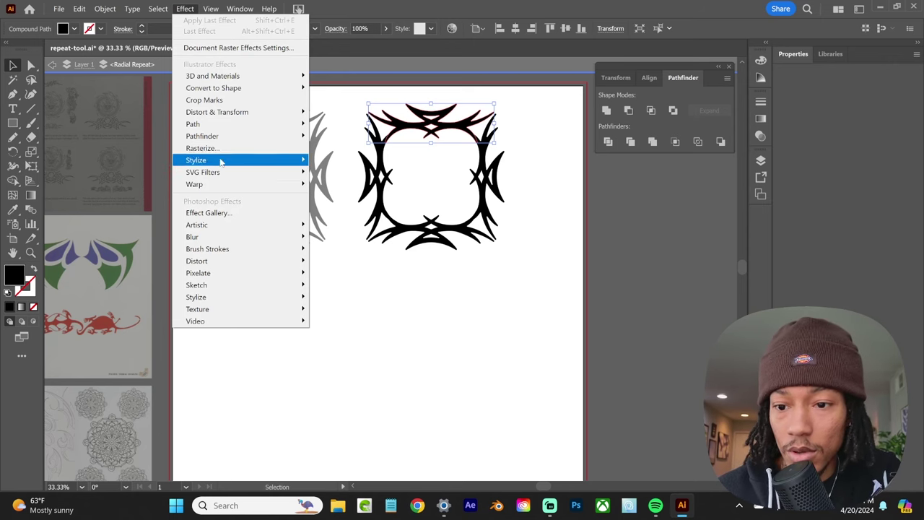
mouse_move(213, 185)
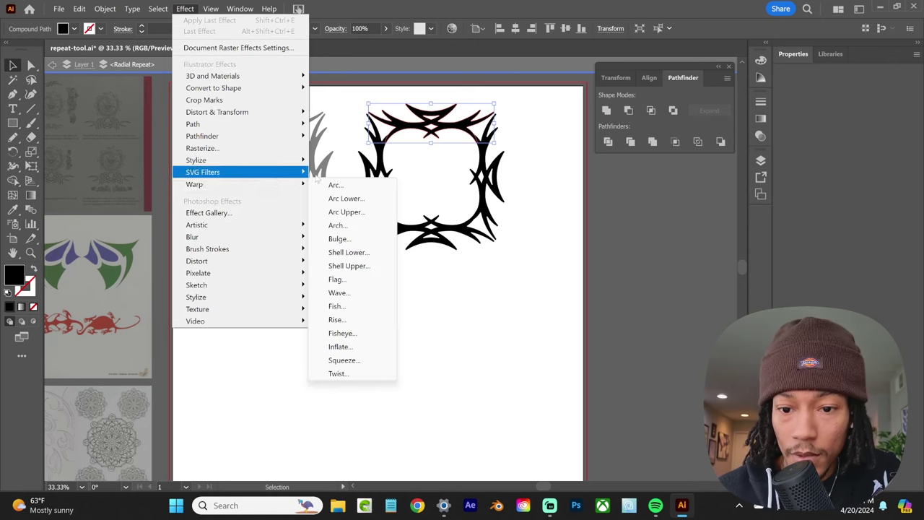
left_click(344, 188)
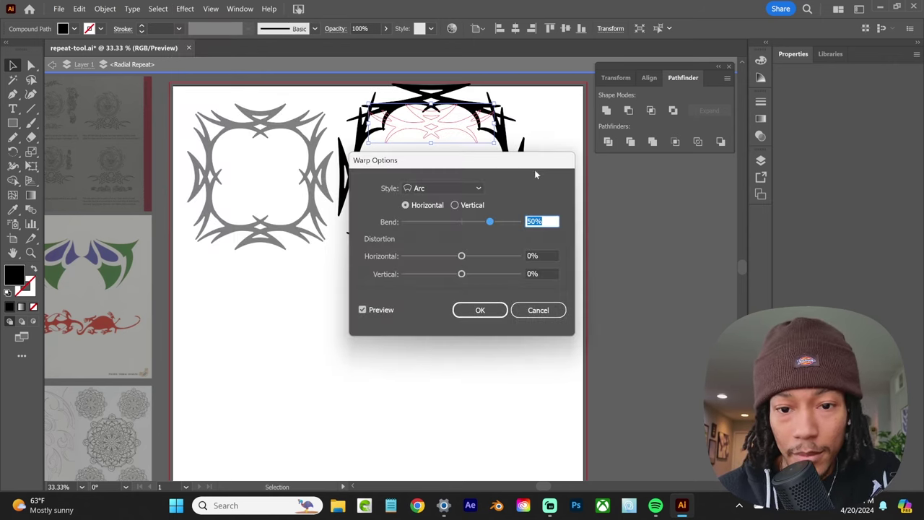
left_click_drag(482, 169, 694, 191)
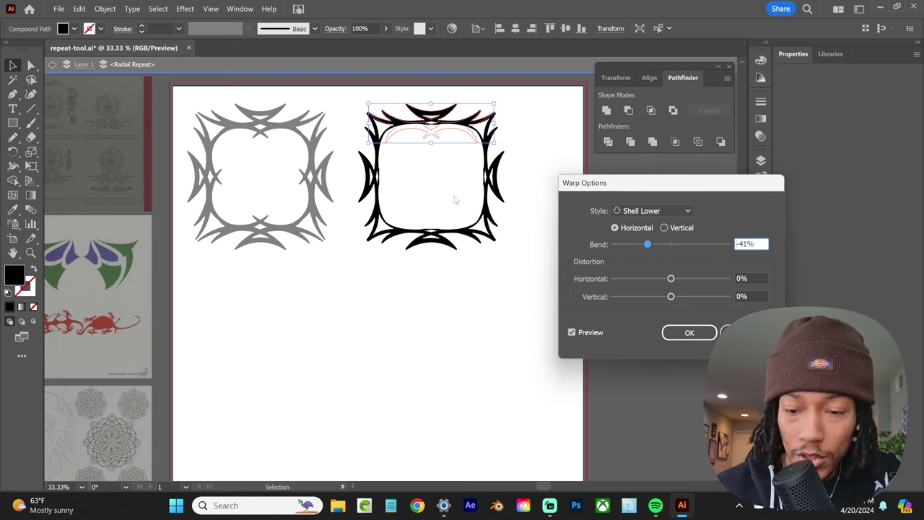
left_click(654, 210)
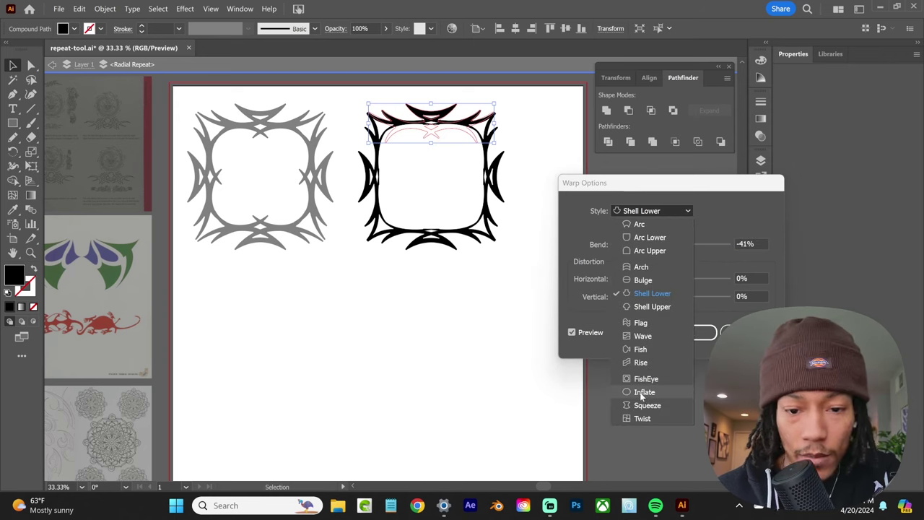
left_click(642, 394)
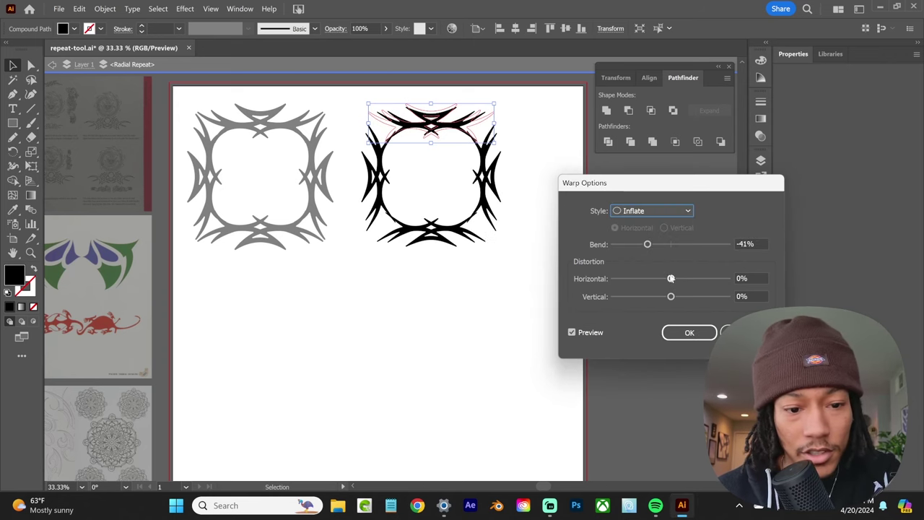
left_click(657, 210)
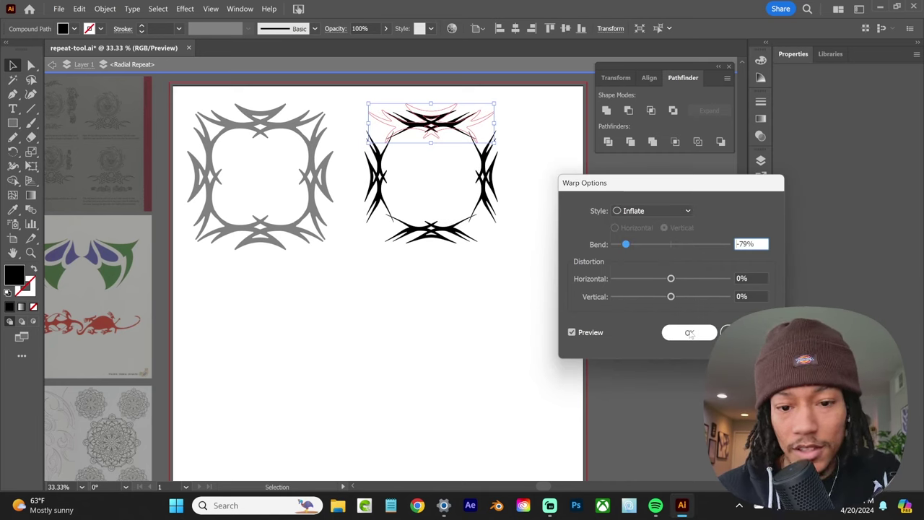
left_click(690, 333)
double_click(531, 153)
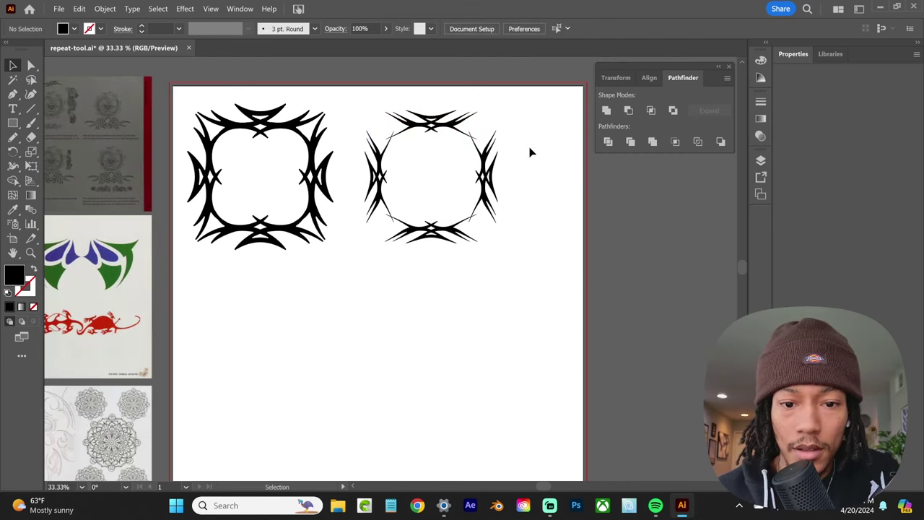
Step: Increase the warped radial repeat to 6 instances so the motifs overlap in a ring
left_click(500, 171)
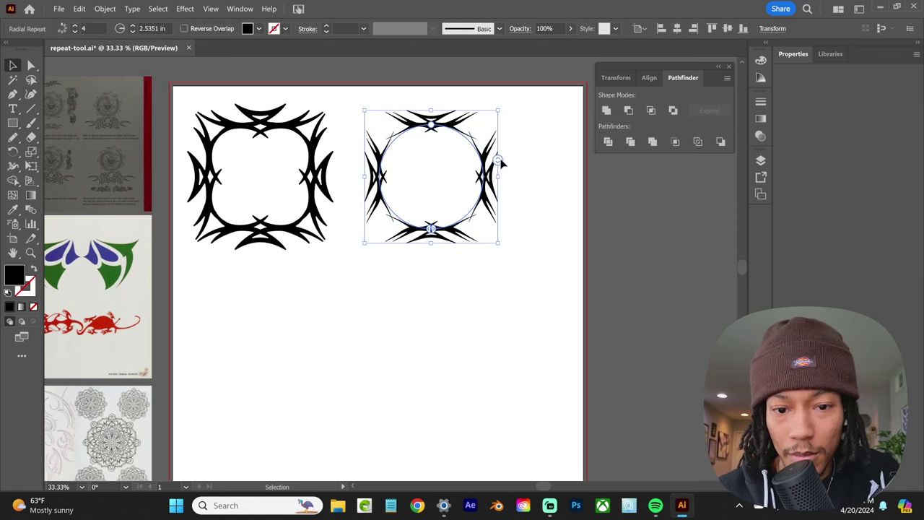
mouse_move(498, 160)
left_mouse_down()
mouse_move(499, 151)
mouse_move(508, 156)
left_mouse_up()
left_click(585, 152)
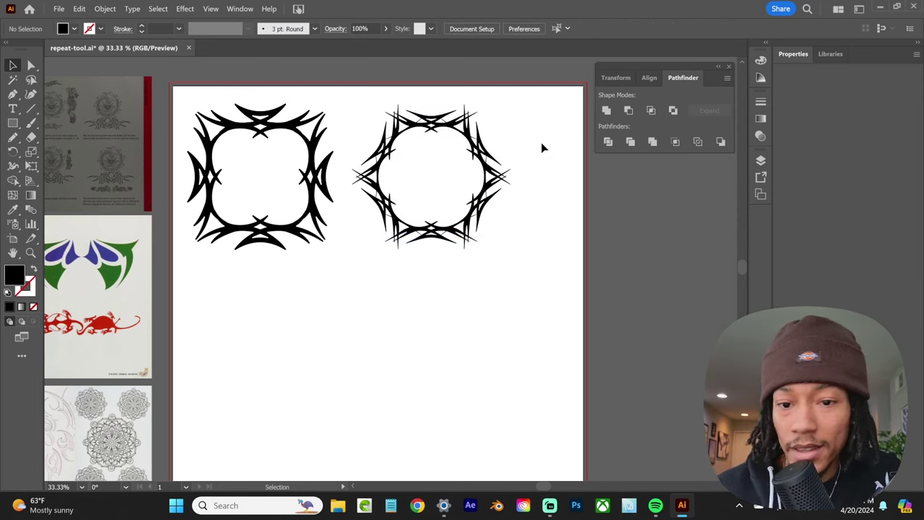
Step: Draw a circle from the six-sided frame's center out to its inner edge, with no fill and a 22 pt black stroke
key("l")
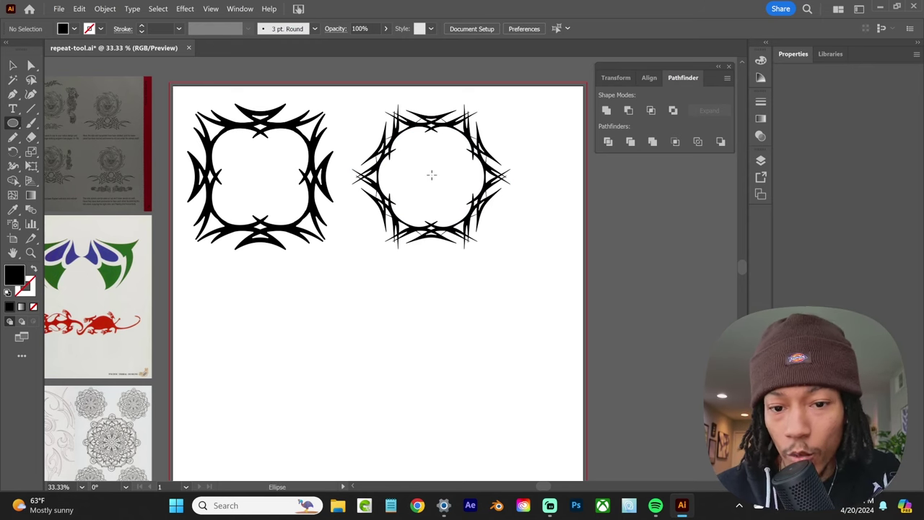
left_click_drag(432, 177, 486, 231)
key("v")
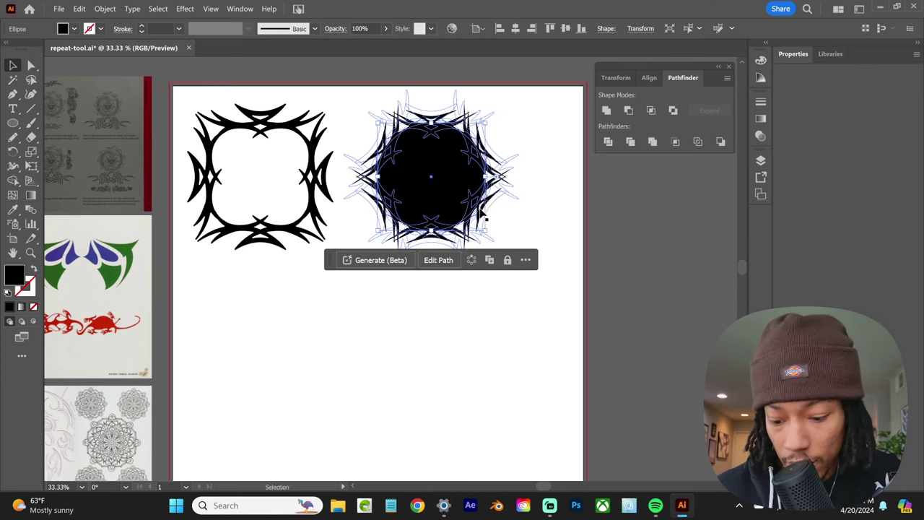
key("shift+x")
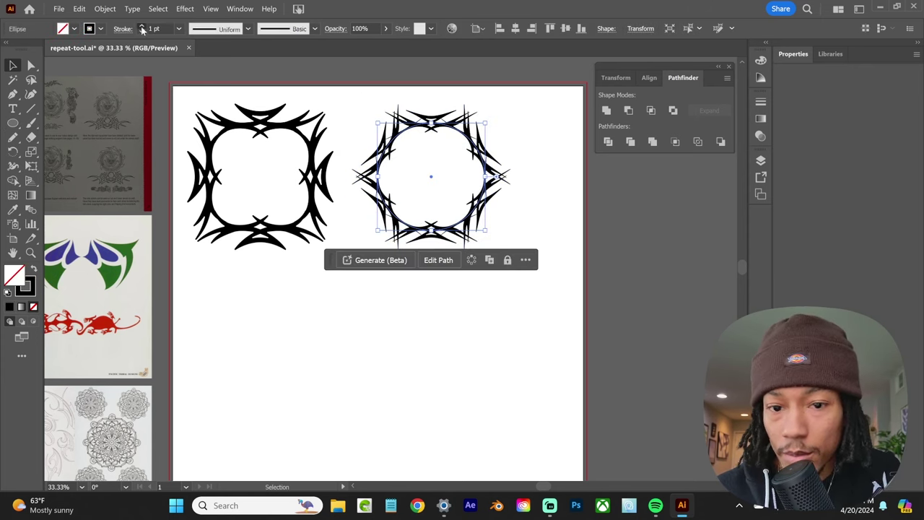
left_click(142, 26)
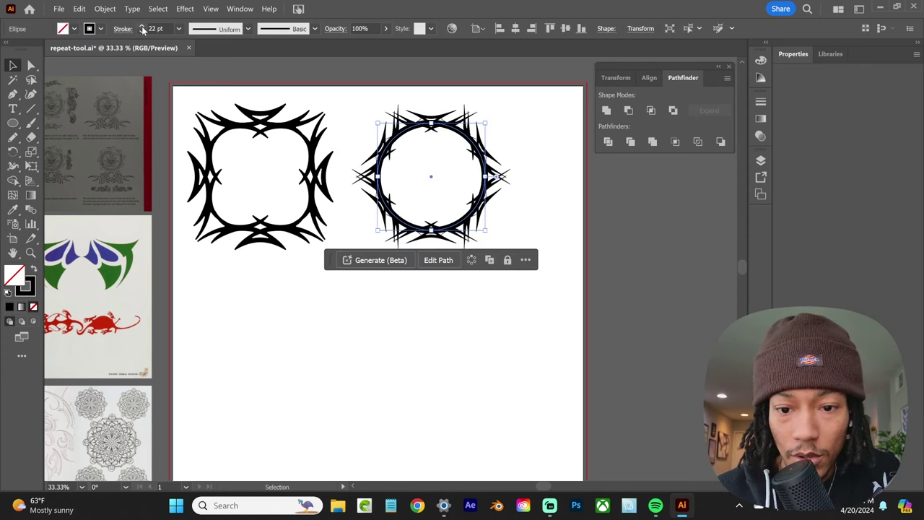
Step: Expand the circle and the six-part radial repeat together into editable shapes
left_click(105, 9)
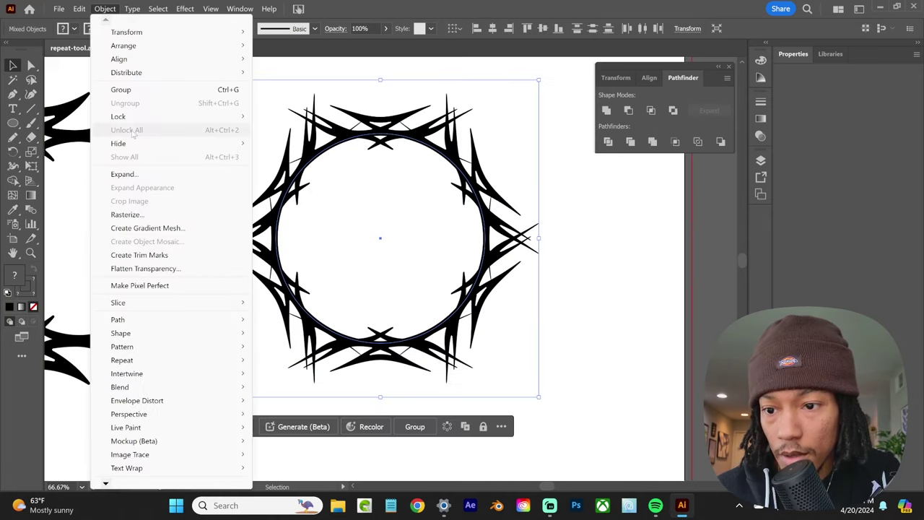
left_click(122, 174)
key("Return")
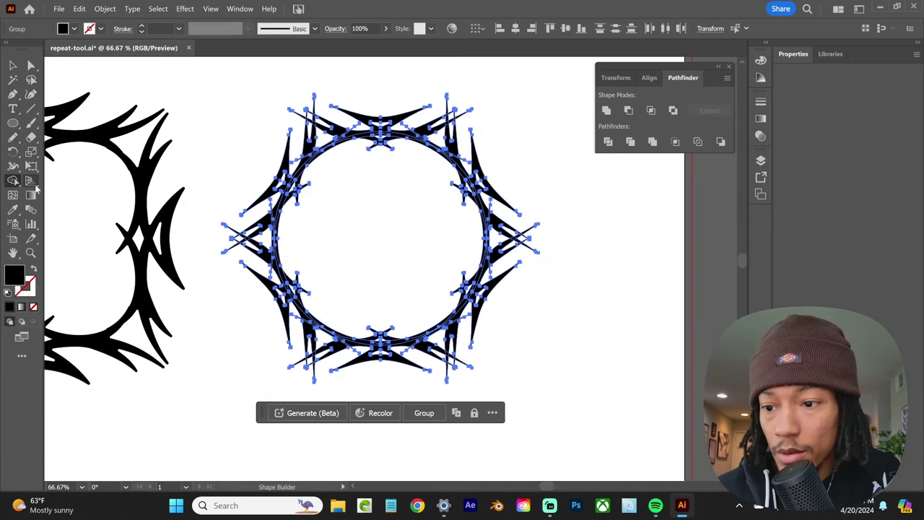
Step: Remove spikes protruding inside the ring with the Shape Builder tool
left_click(13, 180)
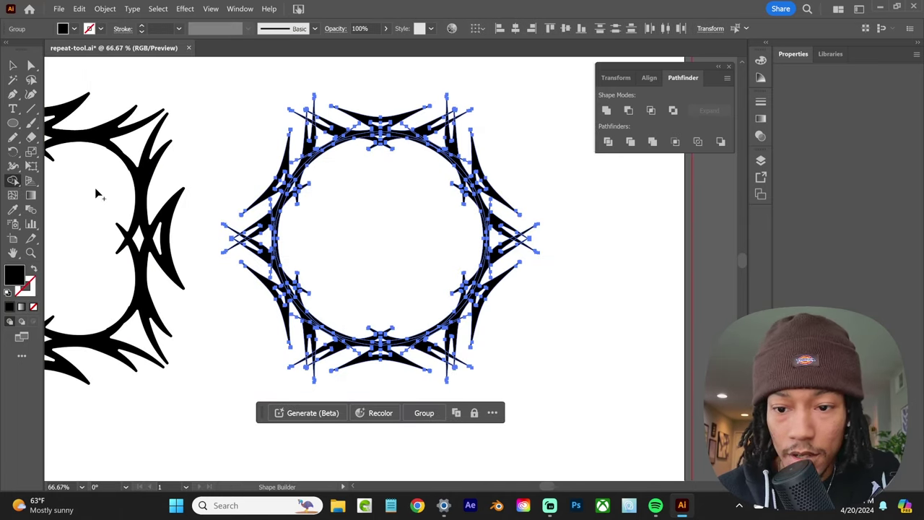
key("ctrl+minus")
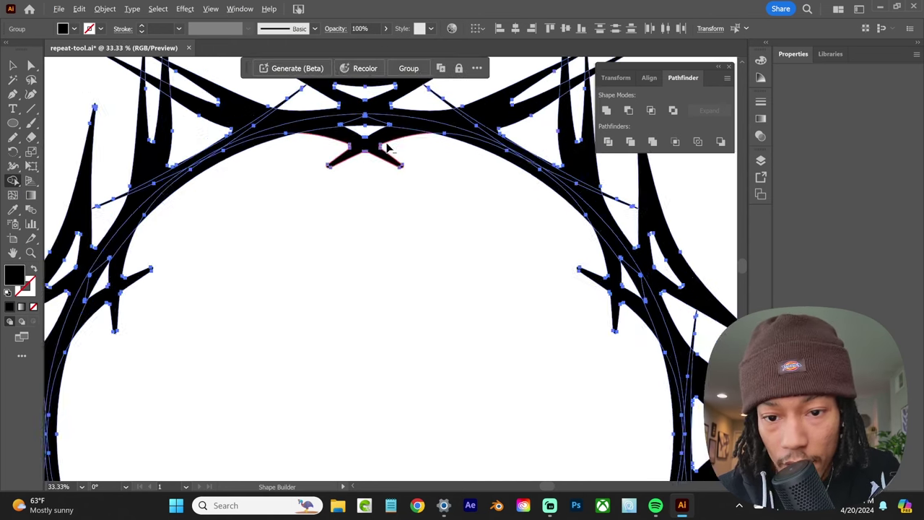
scroll(387, 147, "up", 3)
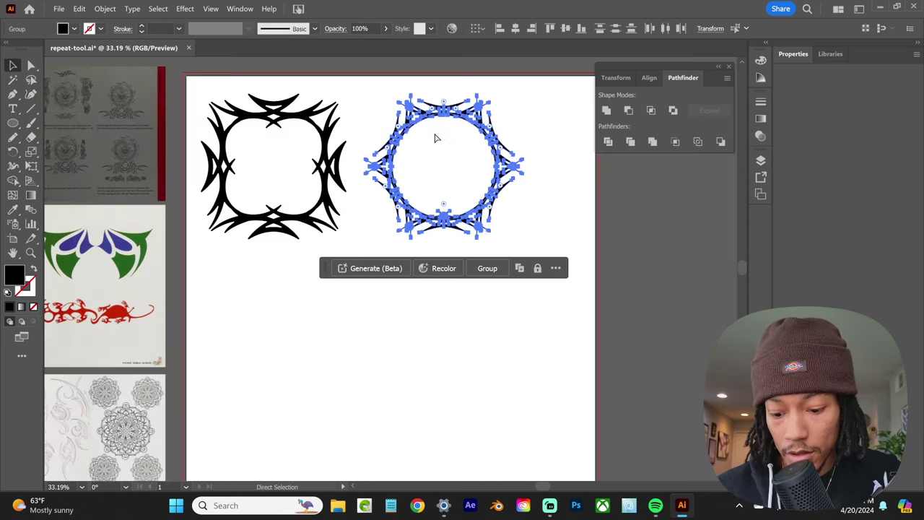
Step: Group the circular frame's shapes and move the group toward the middle of the artboard
key("ctrl+g")
key("v")
left_click(527, 119)
left_click_drag(500, 144, 456, 242)
left_click_drag(336, 169, 627, 230)
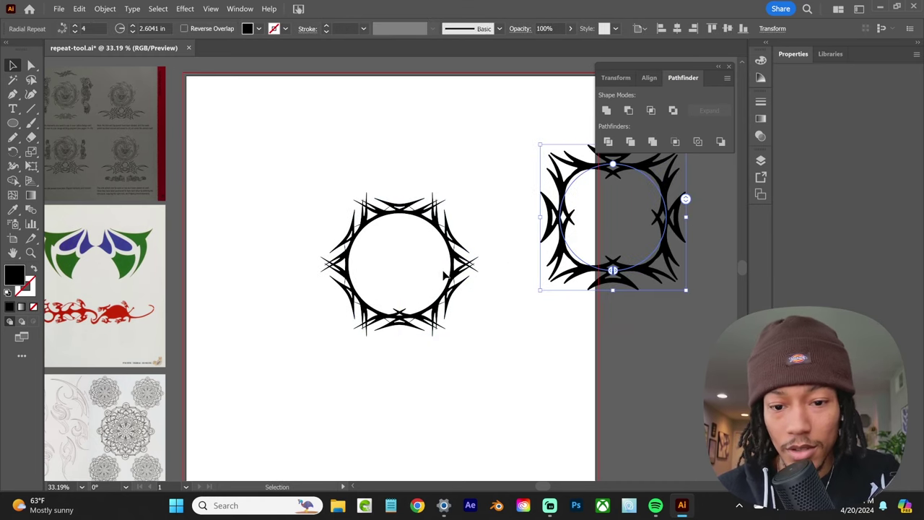
key("ctrl+z")
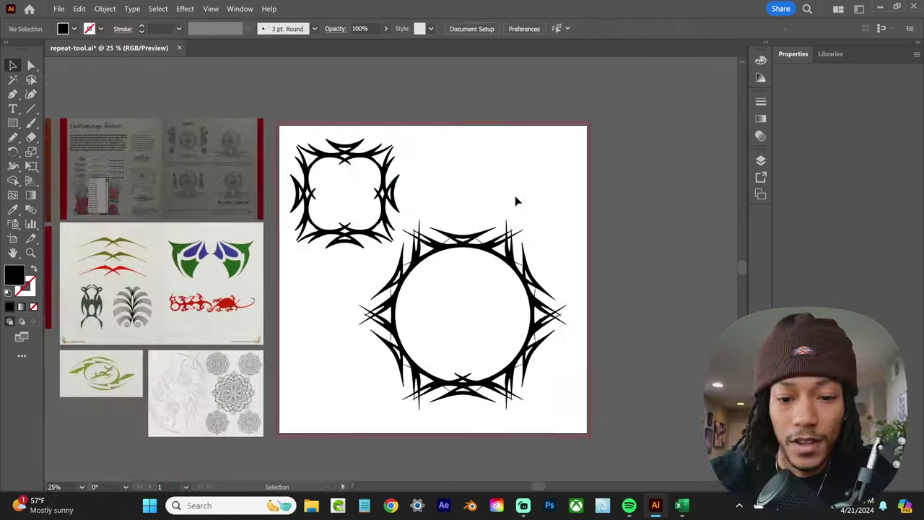